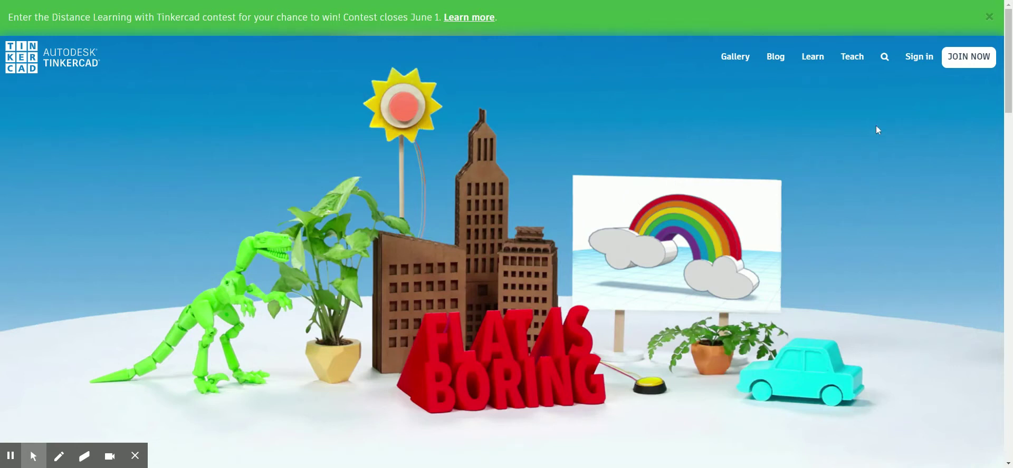
Start signing up for a personal account and show the additional sign-in options.
click(969, 58)
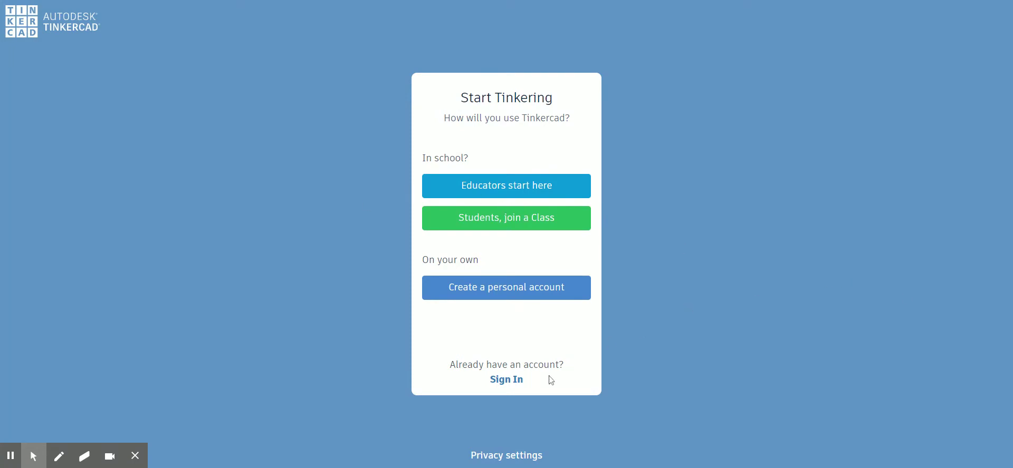
click(499, 289)
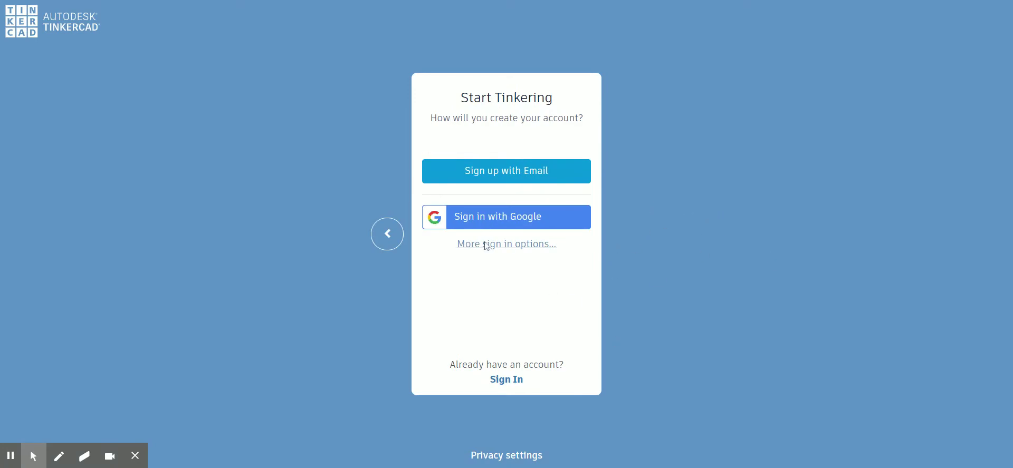
click(499, 251)
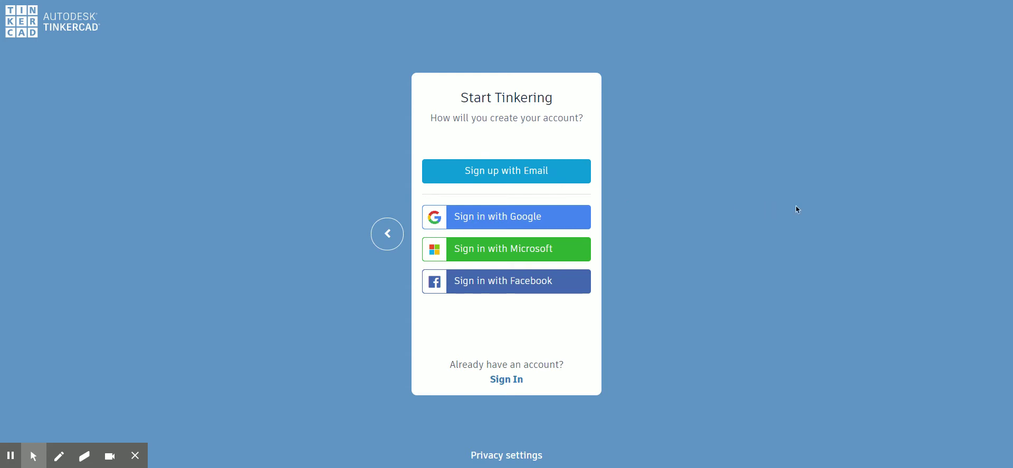
click(11, 457)
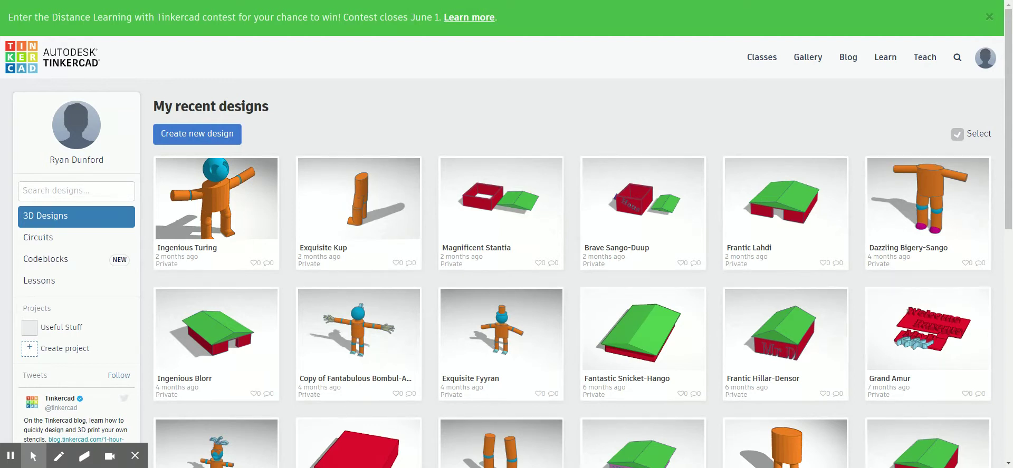
Create a new 3D design and place a solid red box near the centre of the workplane.
click(206, 138)
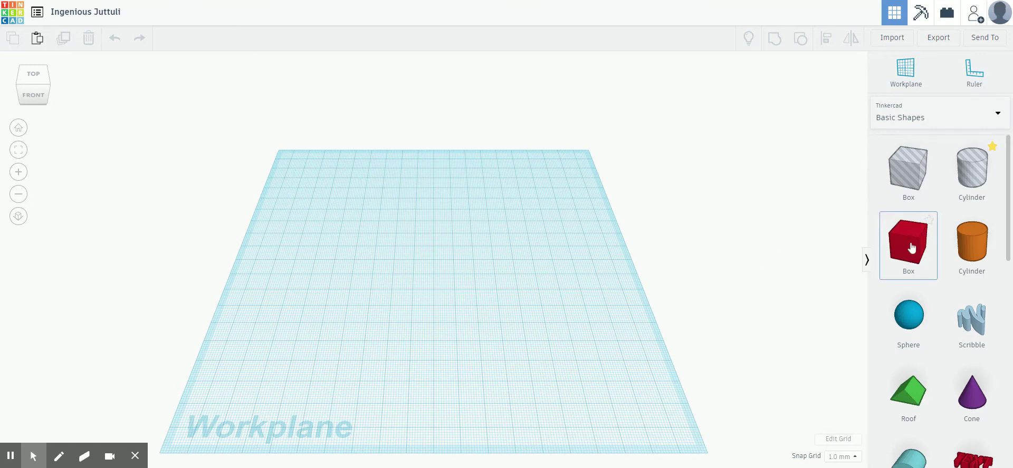
drag(908, 250, 421, 267)
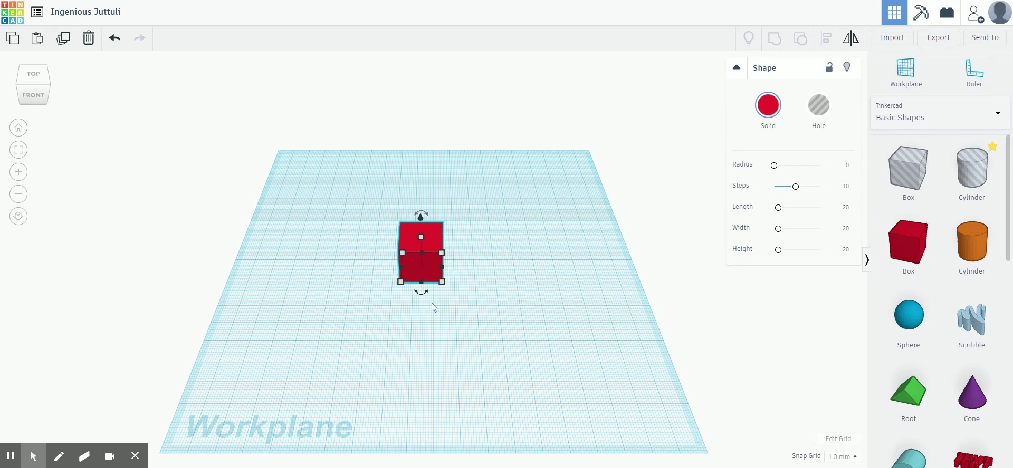
Examine the box and workplane from different angles, distances and positions, and restore the home view.
mouse_move(429, 324)
right_down()
mouse_move(472, 300)
mouse_move(496, 268)
mouse_move(470, 219)
mouse_move(396, 188)
mouse_move(307, 236)
mouse_move(308, 357)
mouse_move(434, 373)
mouse_move(522, 317)
mouse_move(507, 242)
mouse_move(422, 220)
mouse_move(406, 281)
mouse_move(426, 312)
right_up()
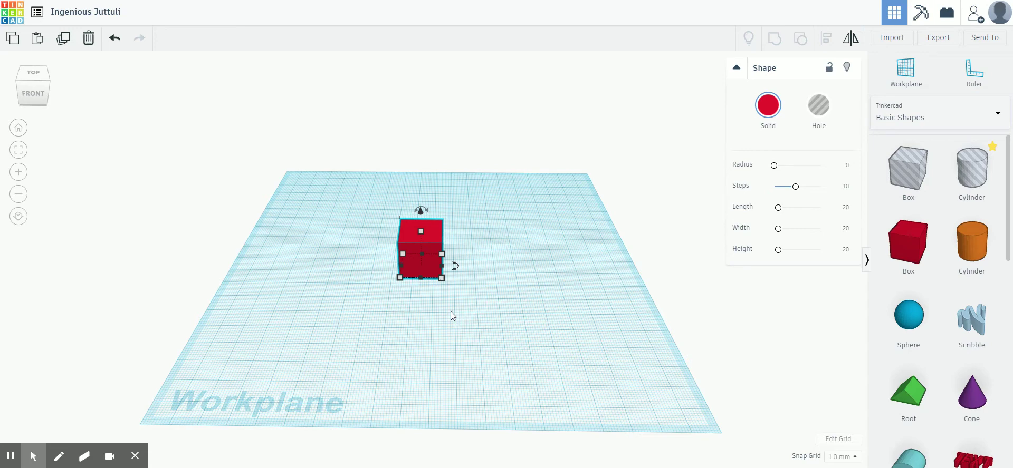
scroll(451, 315, up, 4)
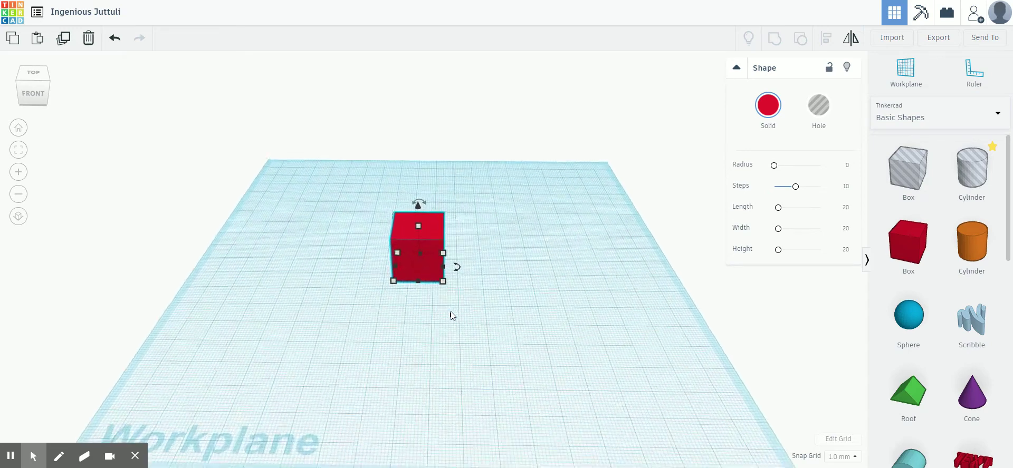
scroll(451, 315, down, 2)
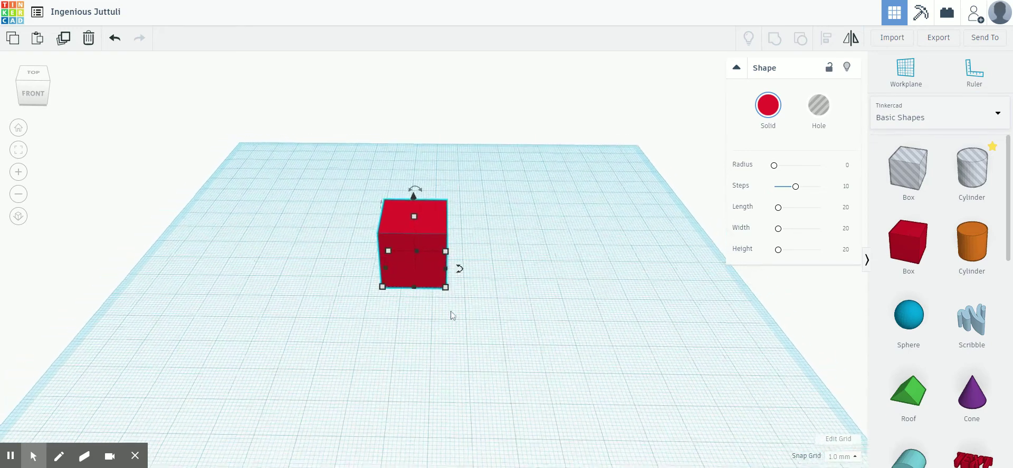
scroll(451, 315, up, 2)
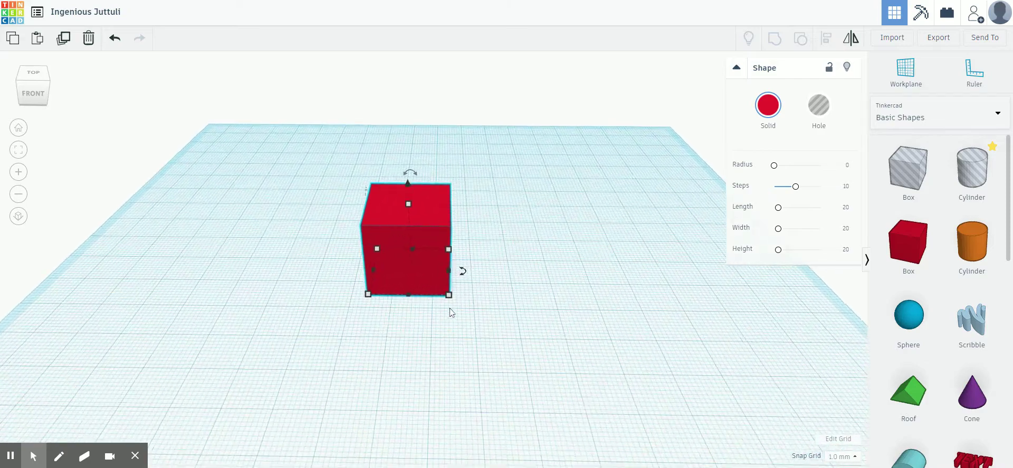
scroll(450, 313, down, 2)
middle_drag(450, 308, 499, 315)
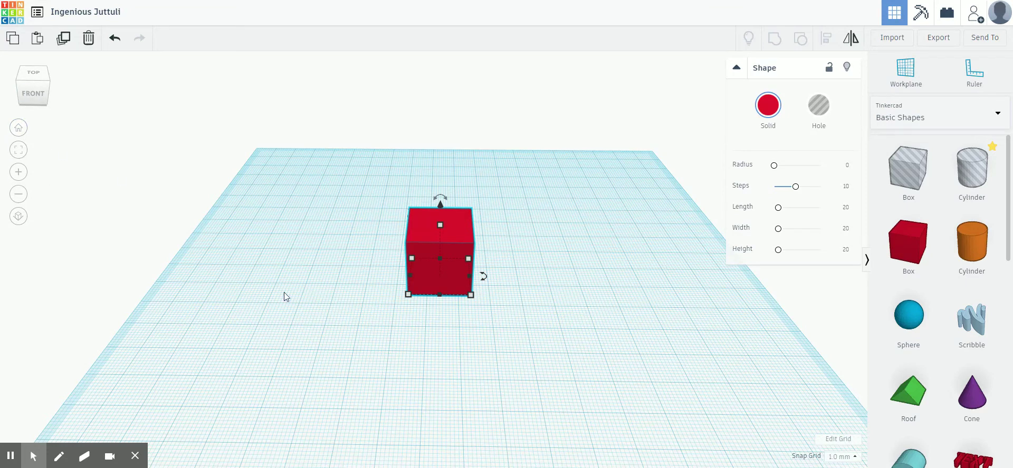
click(19, 129)
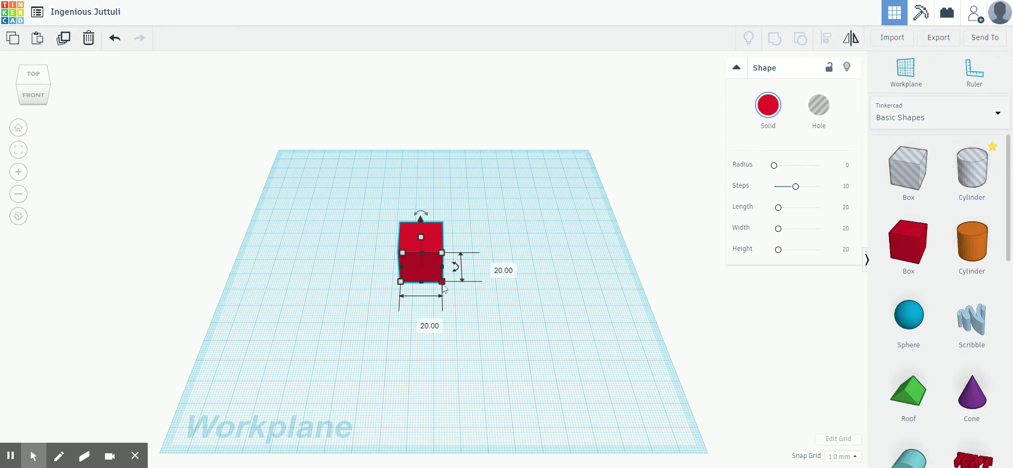
Resize the box to about 58 mm wide and 73 mm long, and make it slightly taller.
drag(442, 282, 528, 373)
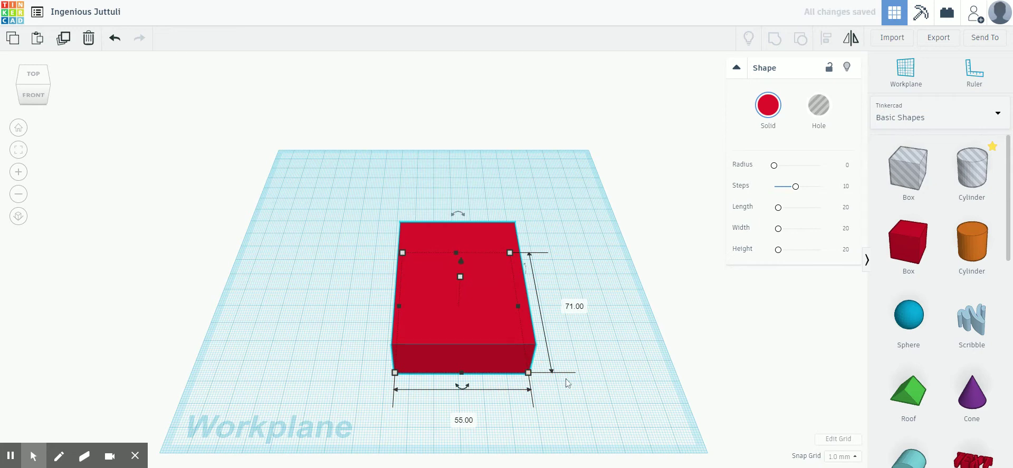
drag(509, 252, 515, 249)
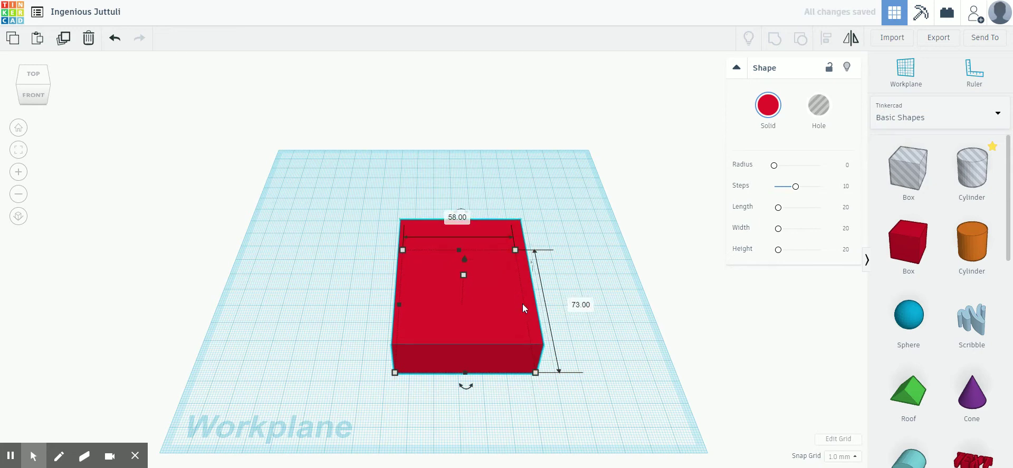
right_drag(582, 373, 579, 338)
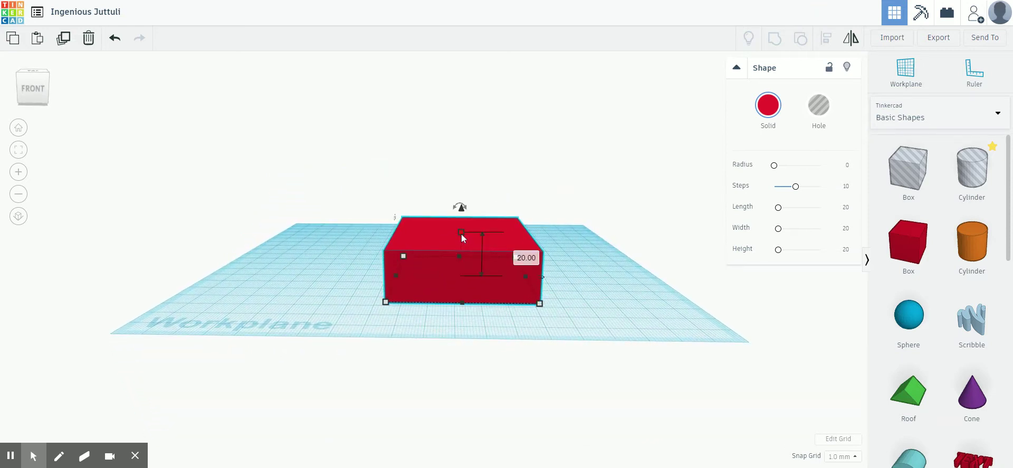
mouse_move(461, 234)
mouse_down()
mouse_move(457, 162)
mouse_move(471, 121)
mouse_move(470, 258)
mouse_move(471, 221)
mouse_up()
Try lifting the red box off the workplane and set it back down at 0 mm.
right_drag(570, 241, 563, 277)
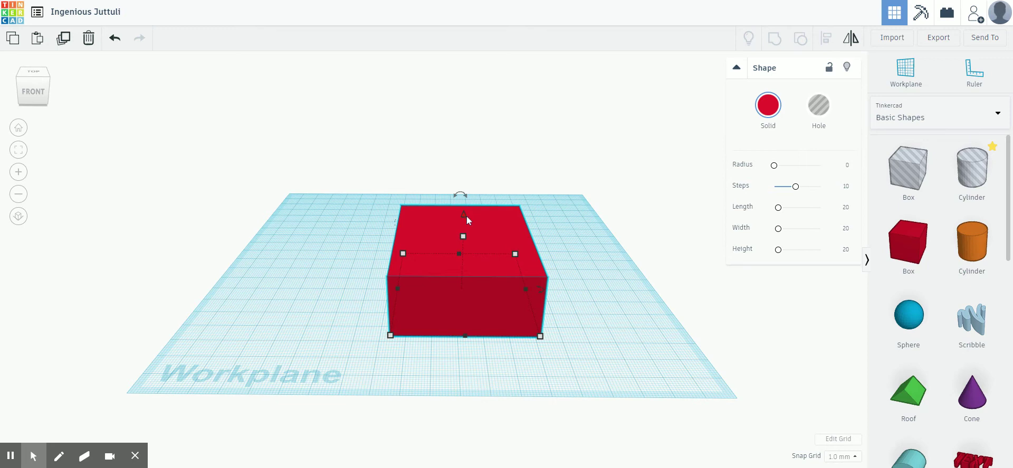
mouse_move(463, 216)
mouse_down()
mouse_move(467, 110)
mouse_move(465, 216)
mouse_up()
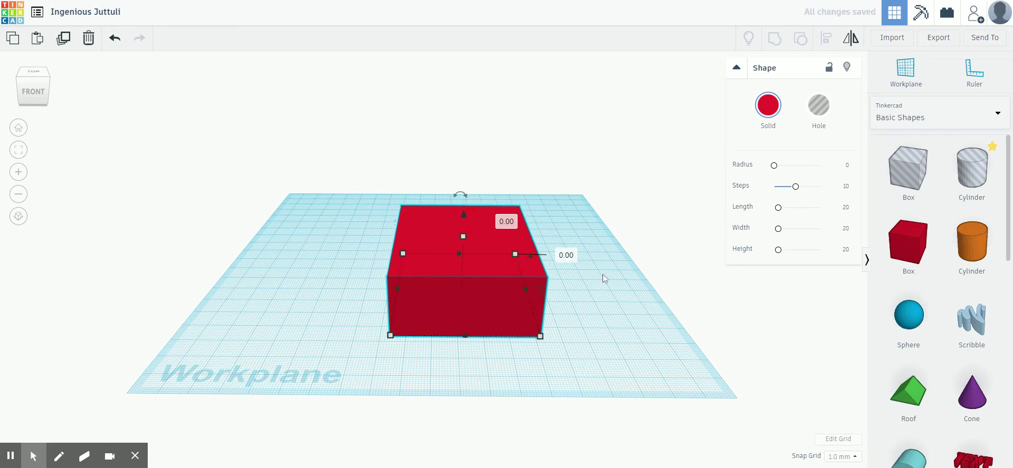
click(602, 257)
right_drag(600, 255, 596, 248)
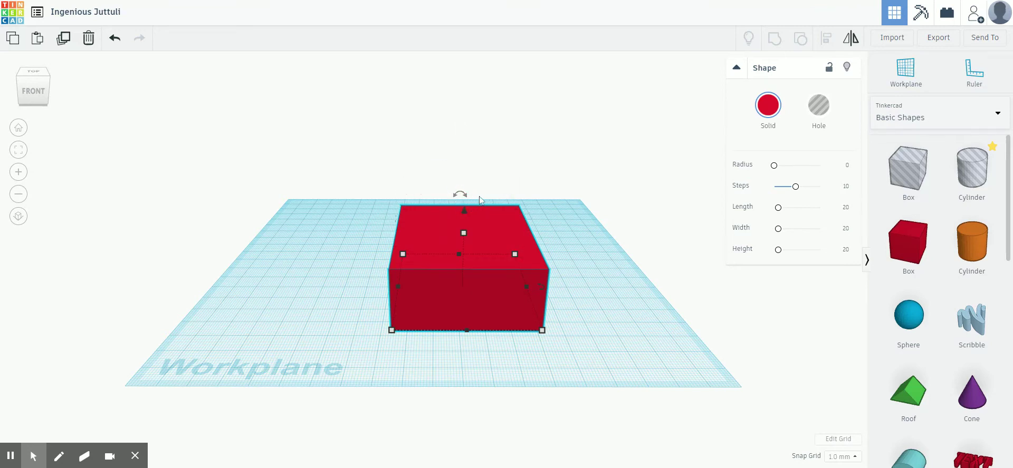
Try rotating the red box about its different axes and return it to 0° each time.
click(462, 196)
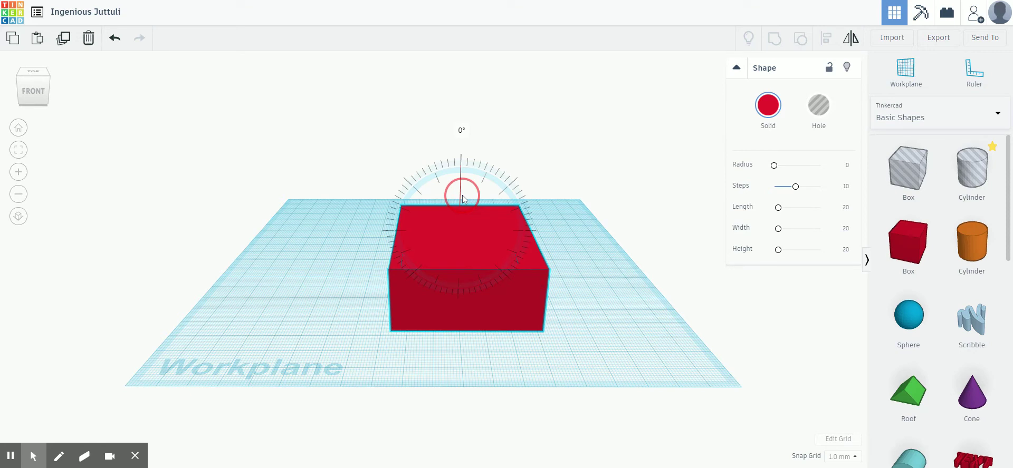
mouse_move(464, 199)
mouse_down()
mouse_move(449, 233)
mouse_move(442, 210)
mouse_move(460, 200)
mouse_move(465, 118)
mouse_move(504, 129)
mouse_move(463, 129)
mouse_move(466, 204)
mouse_move(475, 194)
mouse_move(462, 190)
mouse_move(462, 135)
mouse_move(466, 117)
mouse_move(482, 113)
mouse_move(466, 113)
mouse_move(464, 202)
mouse_up()
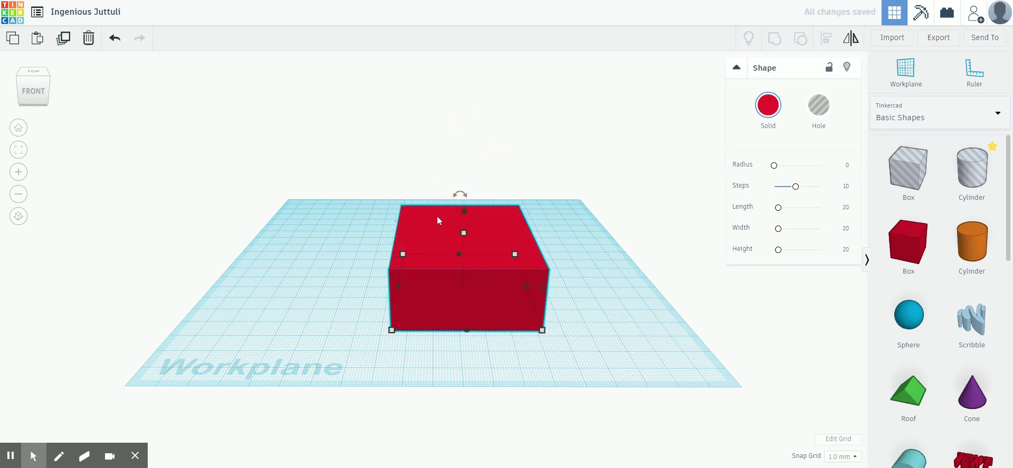
right_drag(471, 193, 527, 350)
drag(521, 333, 521, 334)
right_drag(521, 334, 459, 195)
right_drag(601, 239, 372, 195)
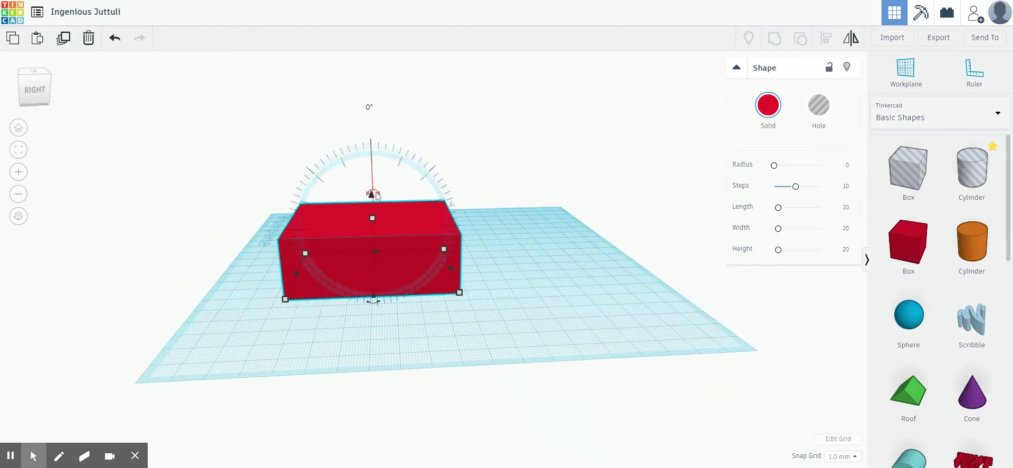
mouse_move(376, 195)
mouse_down()
mouse_move(379, 255)
mouse_move(352, 207)
mouse_move(377, 207)
mouse_up()
right_drag(289, 310, 599, 357)
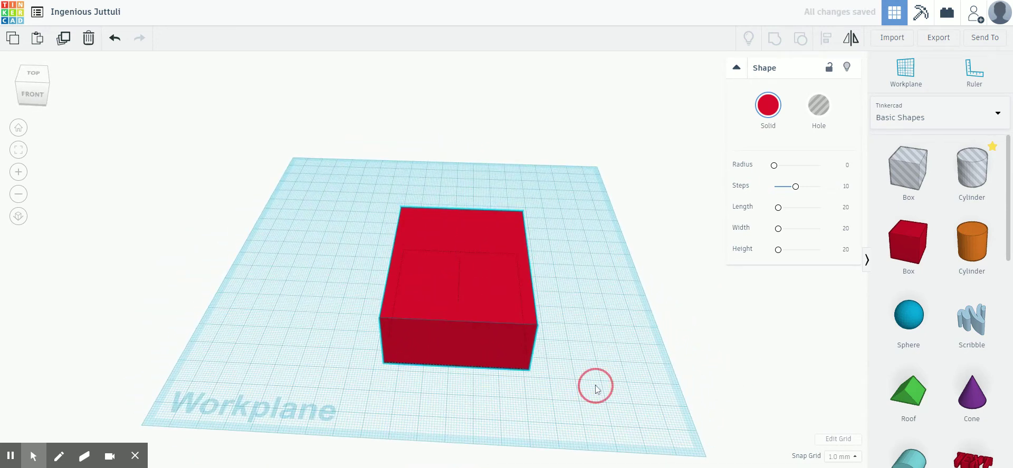
right_drag(595, 386, 610, 381)
click(623, 341)
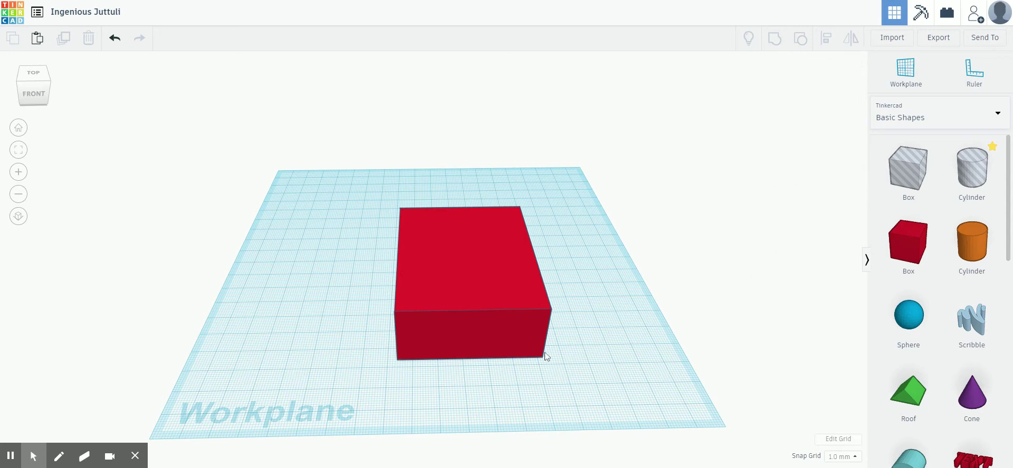
Widen and slightly lengthen the red box by extending its front-left corner outward.
right_drag(559, 326, 599, 371)
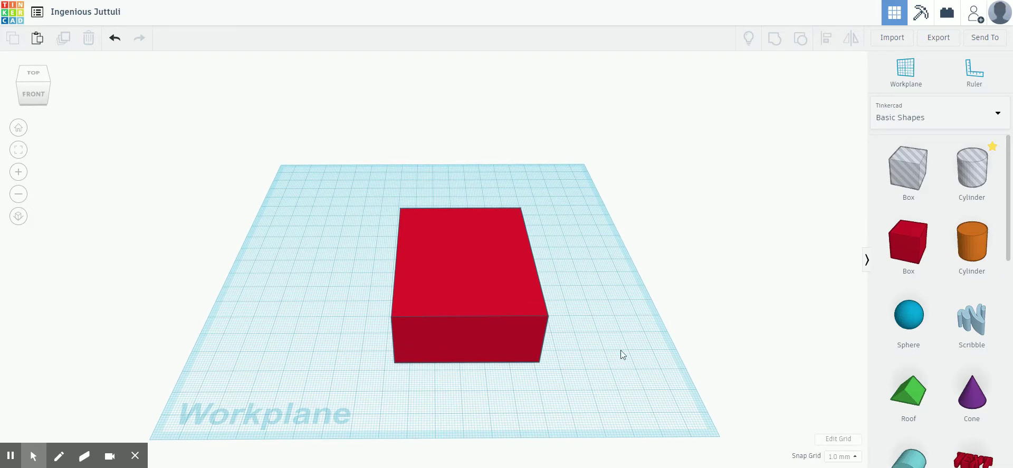
click(500, 287)
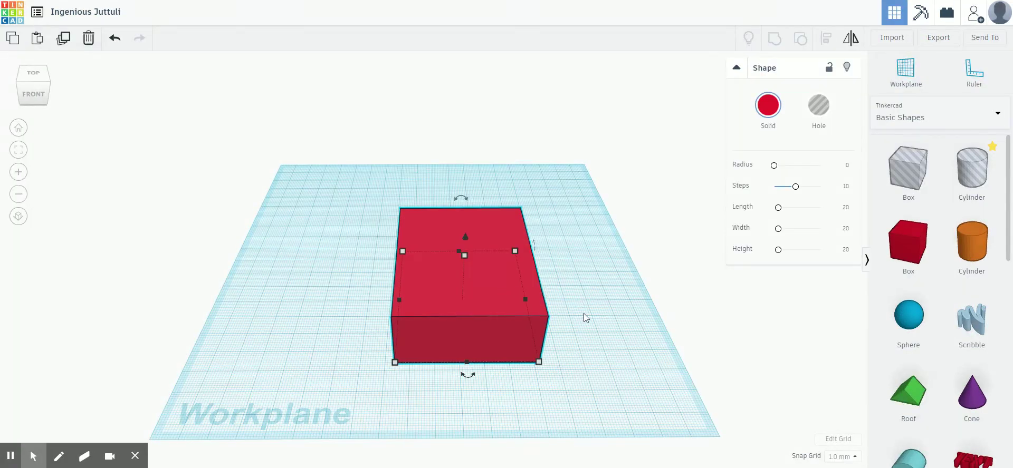
drag(395, 362, 317, 377)
click(519, 314)
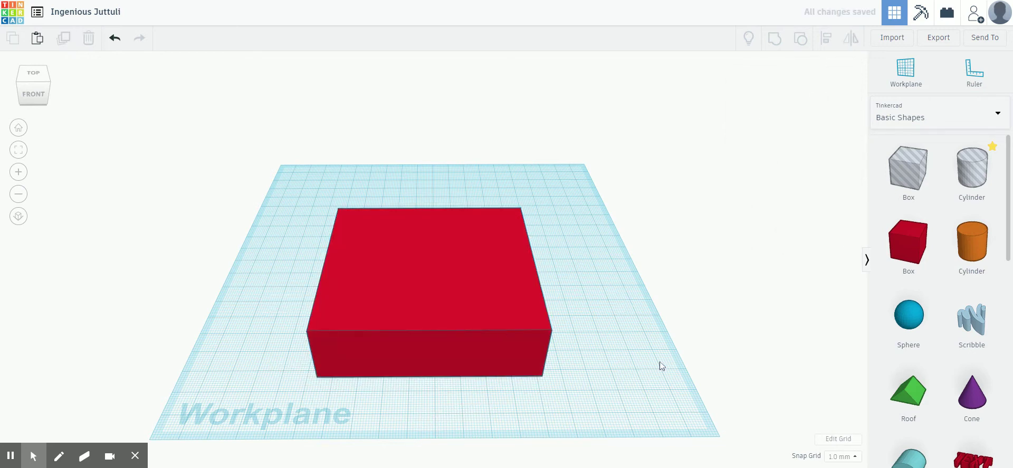
Place a box-shaped hole to the right of the red box, switching it to solid and back to hole.
drag(919, 176, 625, 301)
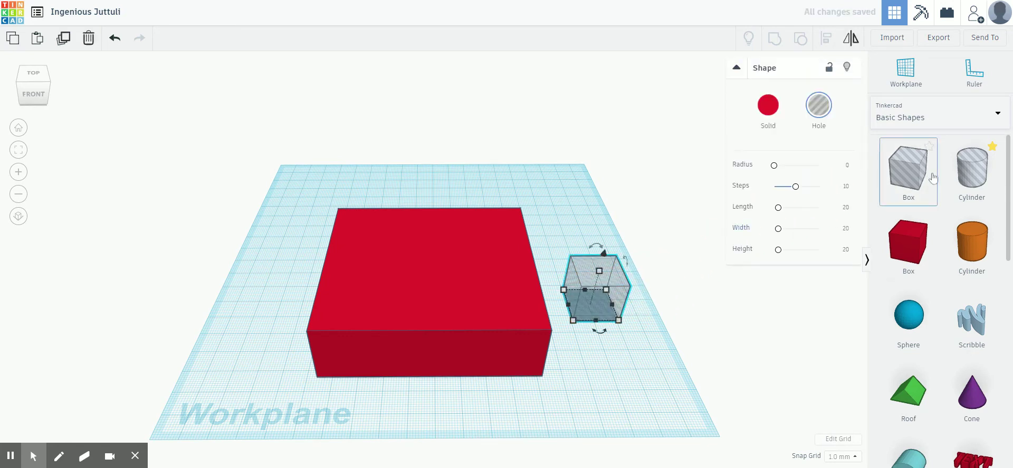
click(766, 110)
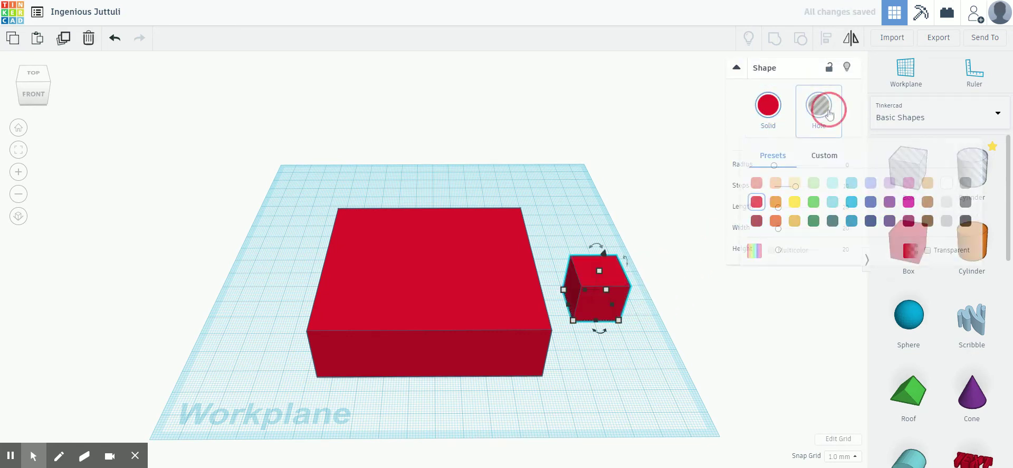
click(818, 105)
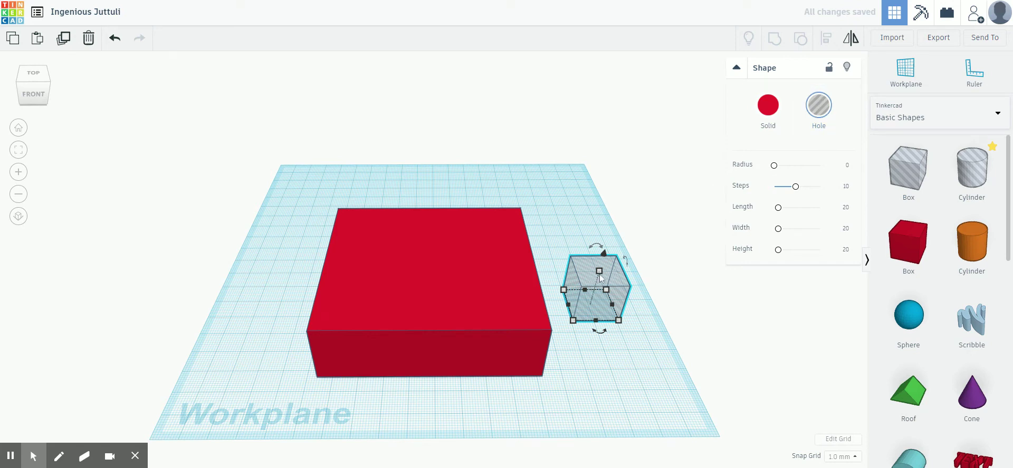
Enlarge the hole box into a tall block and fit it inside the red box, leaving a thin margin on every side.
drag(600, 277, 631, 135)
drag(593, 255, 357, 227)
drag(387, 286, 535, 364)
drag(470, 205, 624, 201)
right_drag(625, 202, 552, 240)
drag(551, 240, 403, 207)
right_drag(403, 207, 544, 274)
click(601, 320)
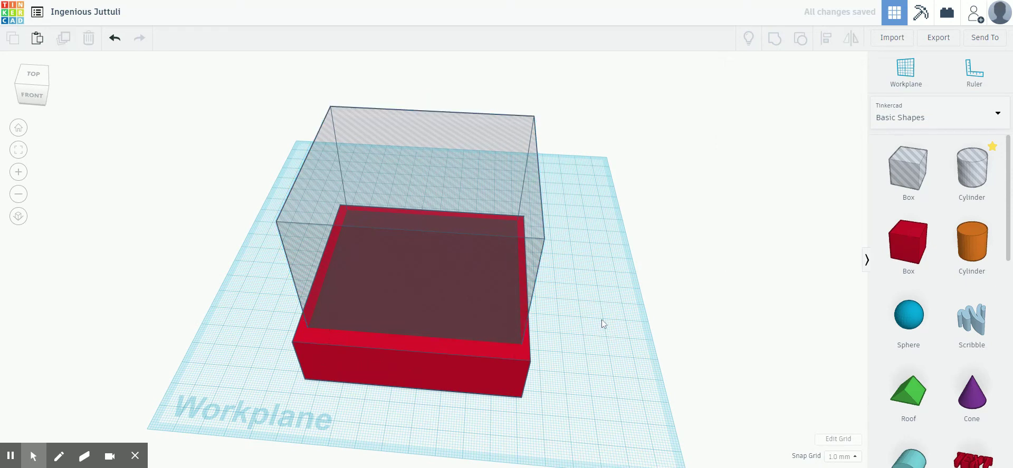
Select the hole box and the red box together, inspect how they overlap from the front, and clear the selection.
click(477, 368)
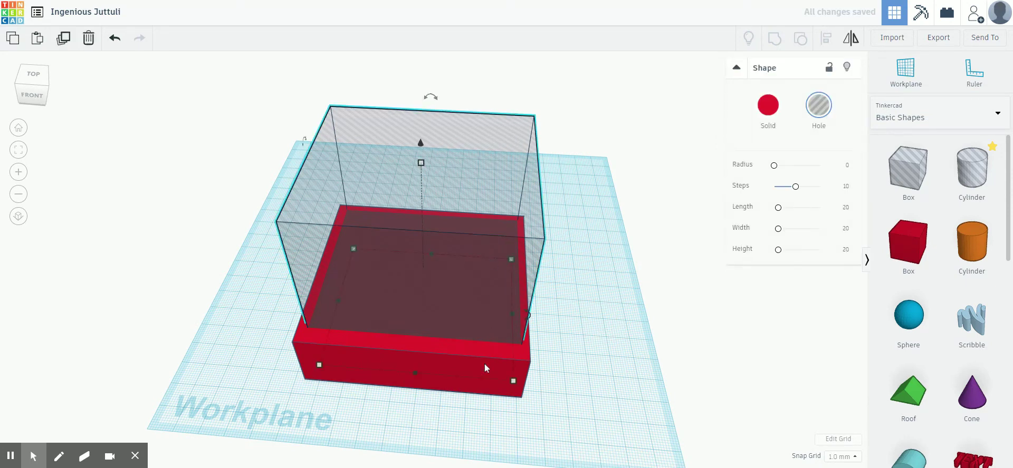
shift+click(476, 368)
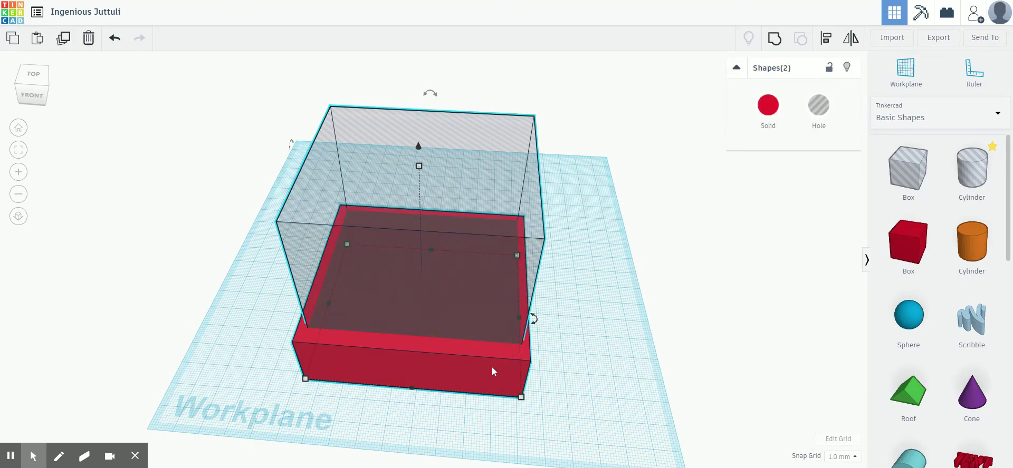
right_drag(603, 376, 583, 332)
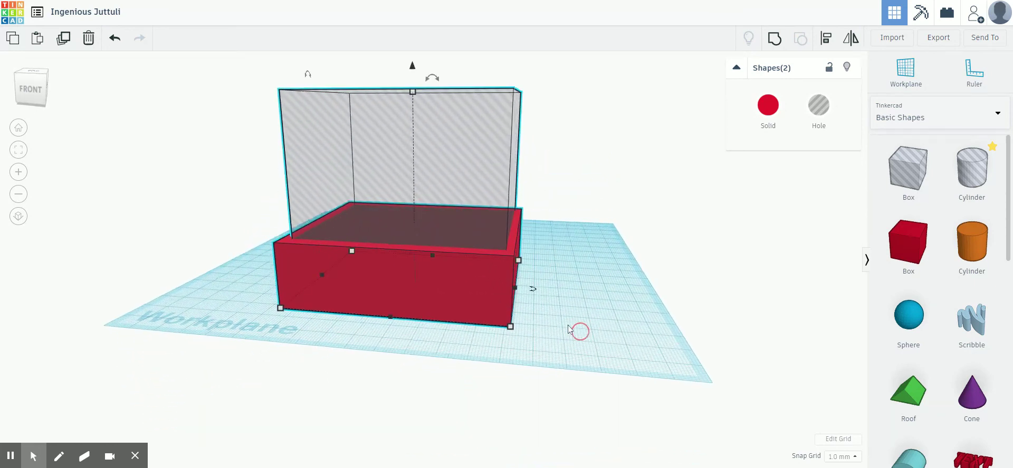
right_drag(543, 283, 560, 277)
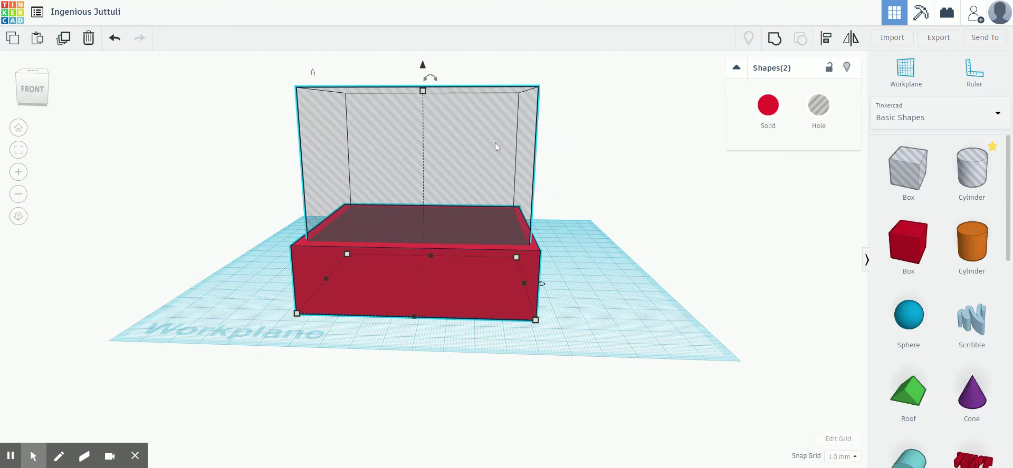
click(652, 298)
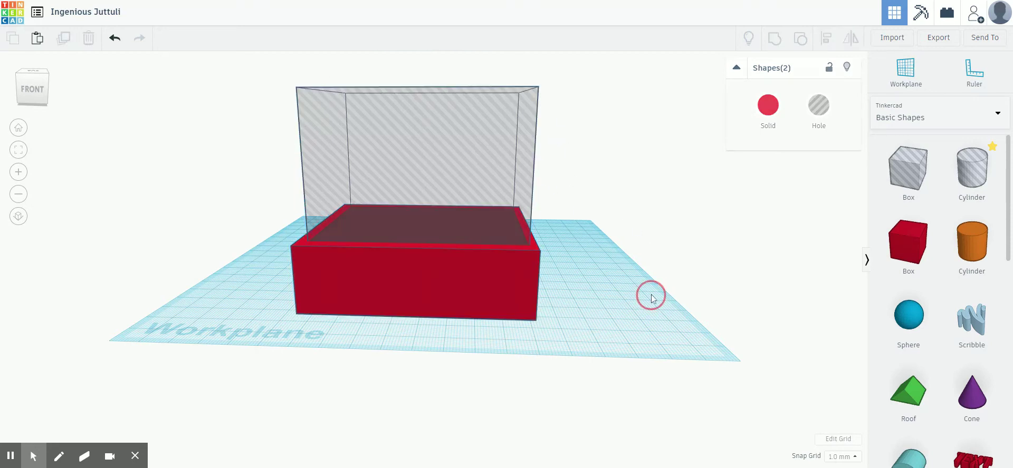
Group the red box with the tall hole box to cut its interior out, leaving four open walls.
drag(601, 148, 242, 339)
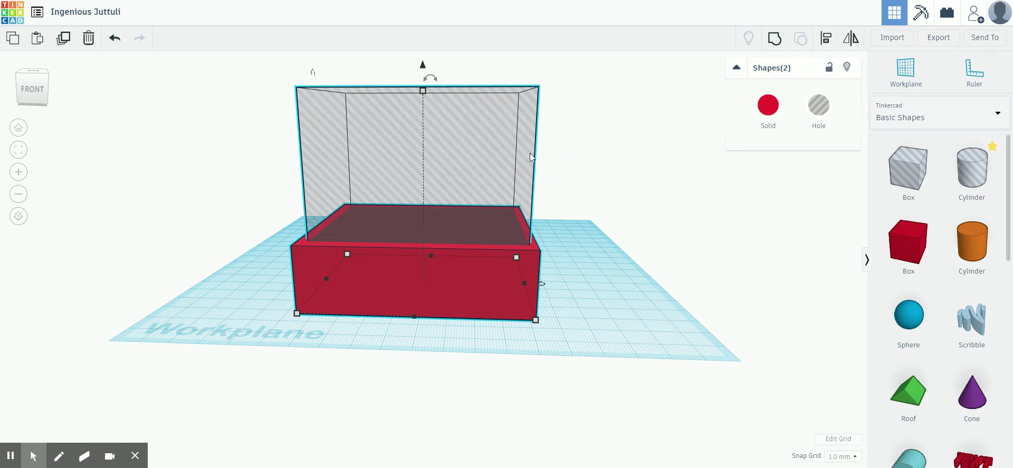
click(780, 47)
right_drag(682, 223, 649, 278)
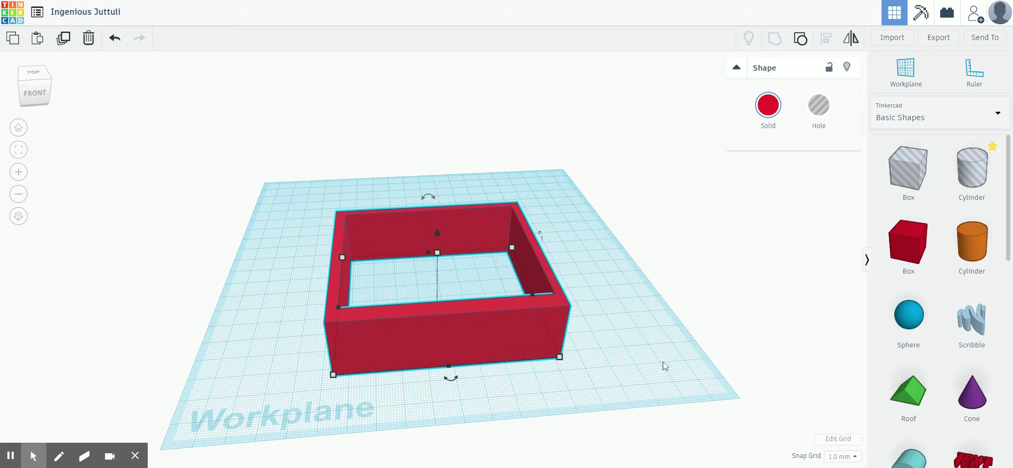
Add a green roof shape, enlarge it to slightly overhang the red walls on all sides, and raise it to sit on top of them.
drag(908, 393, 434, 271)
right_drag(505, 382, 570, 393)
mouse_move(439, 324)
mouse_down()
mouse_move(328, 227)
mouse_move(446, 319)
mouse_up()
drag(496, 335, 605, 318)
right_drag(599, 418, 480, 235)
drag(433, 180, 432, 184)
right_drag(488, 339, 500, 353)
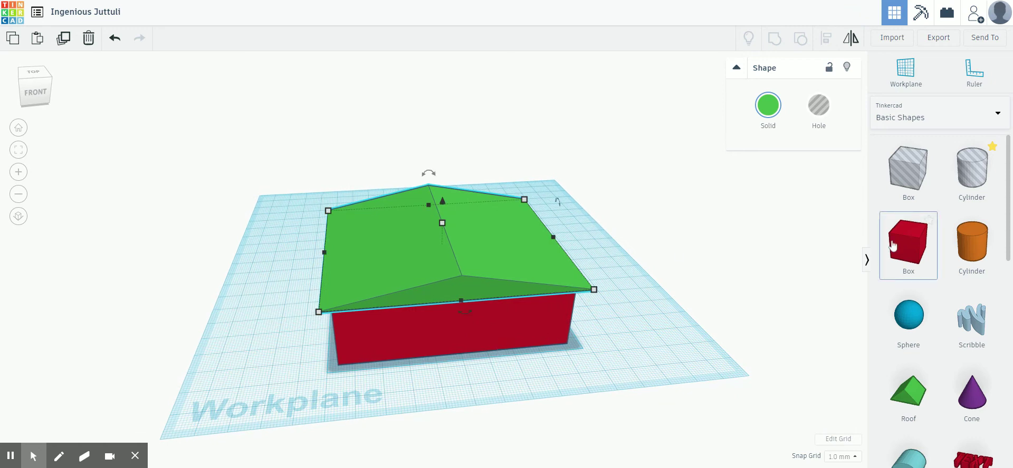
Place a 20 x 20 x 20 box-shaped hole through the middle of the house's front wall.
drag(903, 191, 454, 352)
right_drag(507, 371, 538, 362)
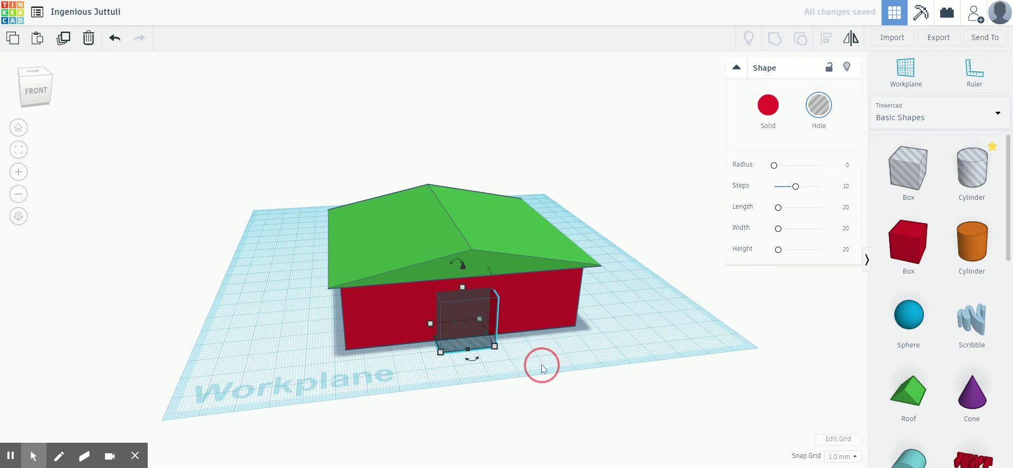
click(536, 403)
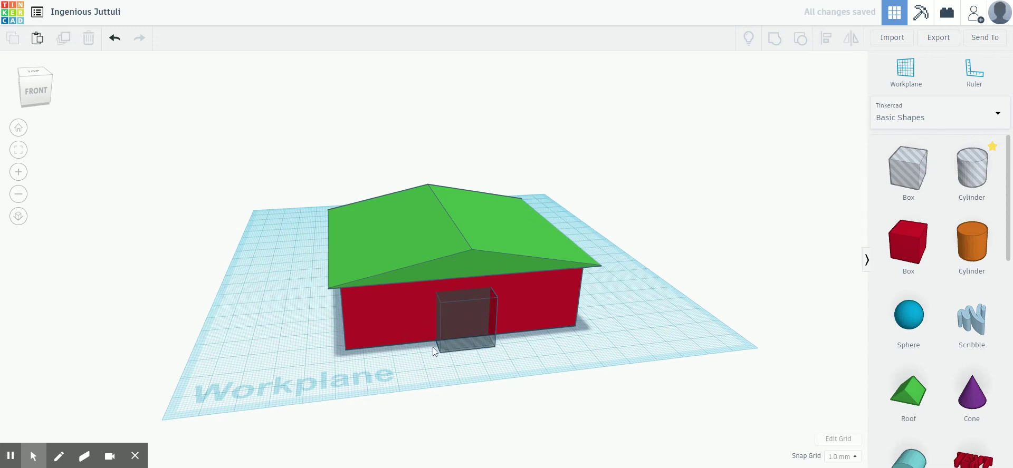
Group the red walls with the small hole box to cut a doorway in the front wall.
click(411, 310)
shift+click(468, 330)
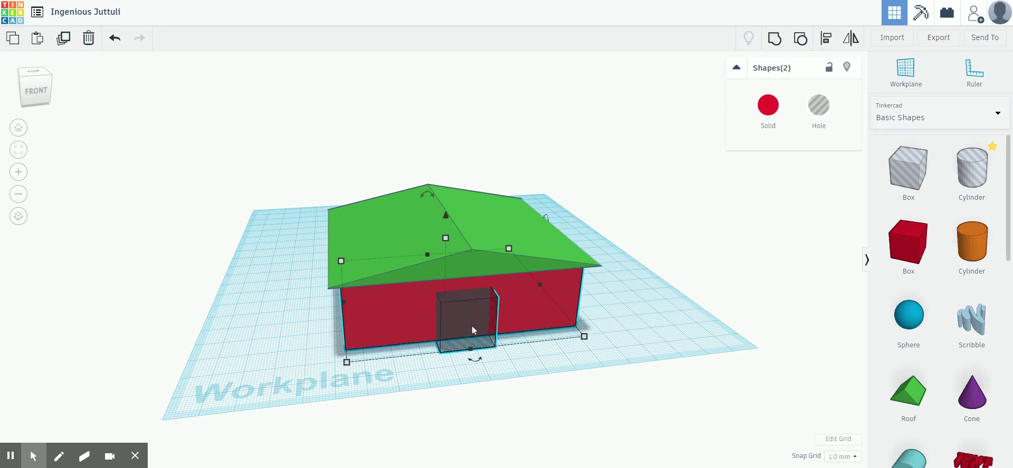
click(774, 39)
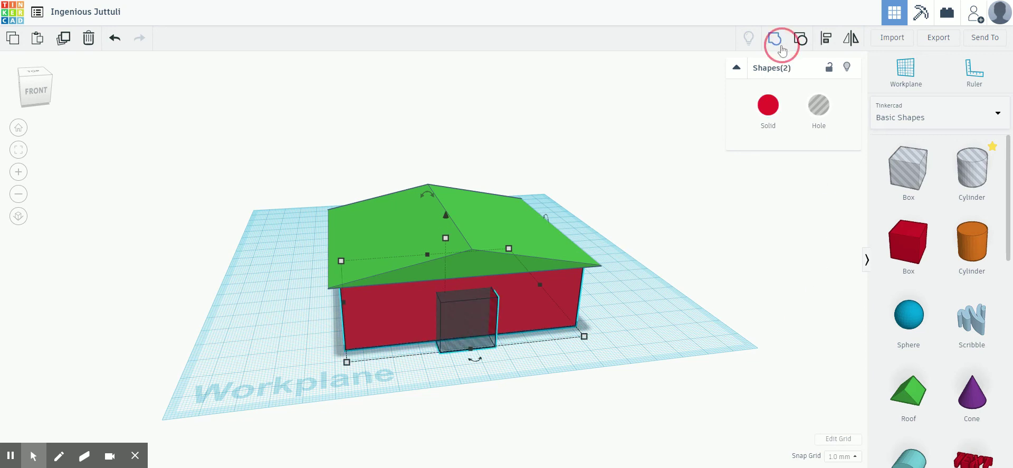
right_drag(694, 357, 657, 351)
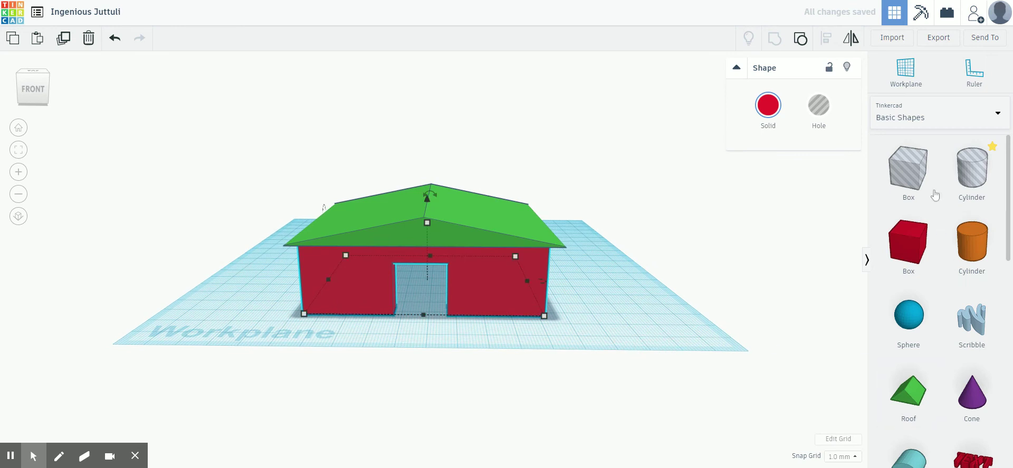
Browse the basic shapes and the list of available shape categories, keep Basic Shapes, and clear the selection.
scroll(961, 348, down, 4)
scroll(934, 179, down, 4)
scroll(924, 142, up, 3)
click(926, 118)
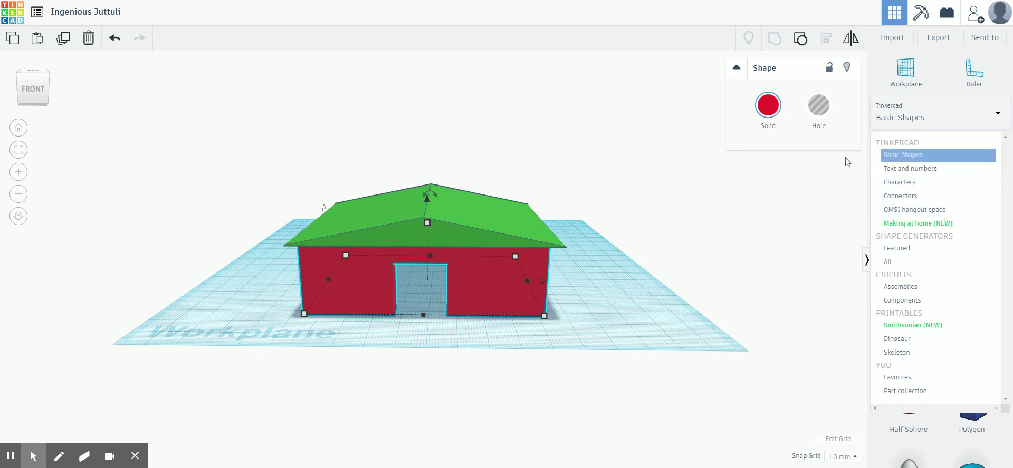
click(722, 201)
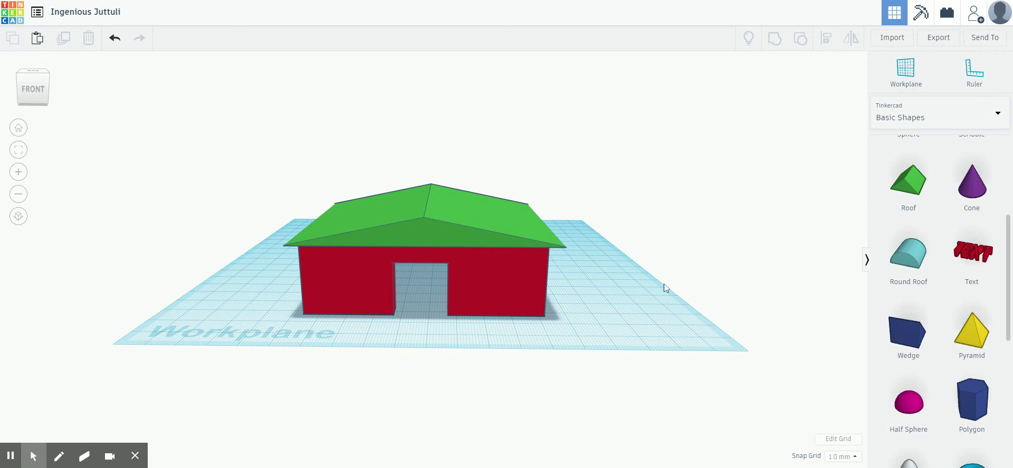
Preview the house as Minecraft-style blocks and as toy bricks, and return to the 3D design view.
click(921, 20)
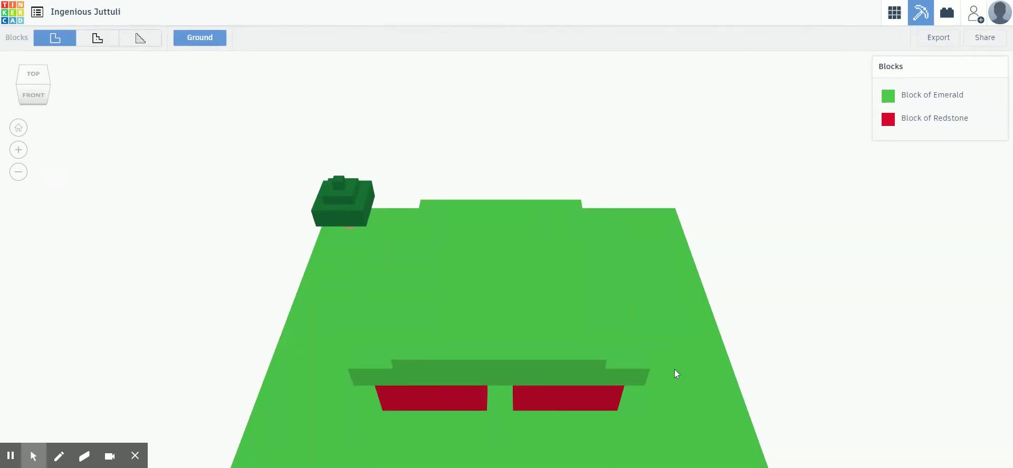
click(947, 14)
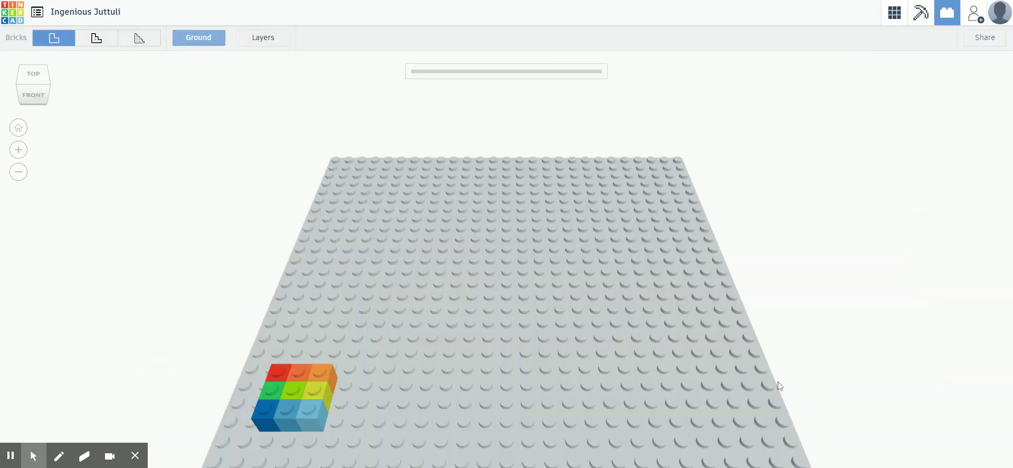
click(894, 13)
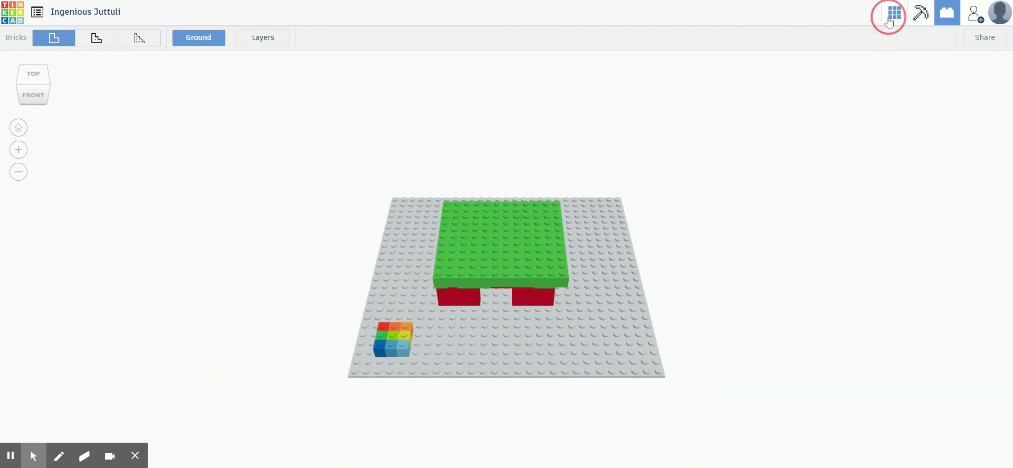